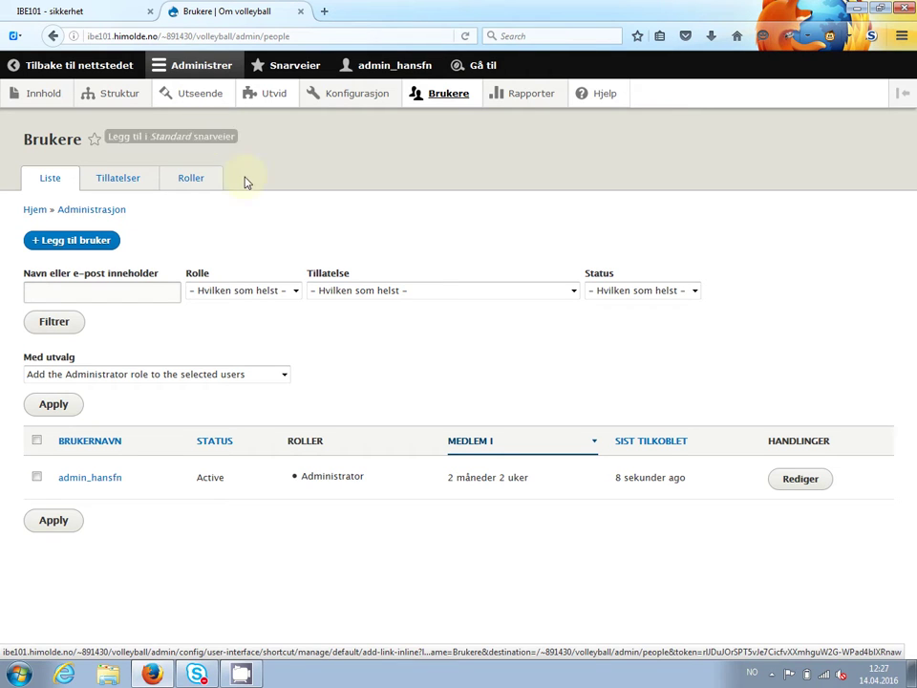
- View the site's user roles and examine the permissions granted to anonymous, authenticated and administrator users, including the content-type permissions
left_click(199, 180)
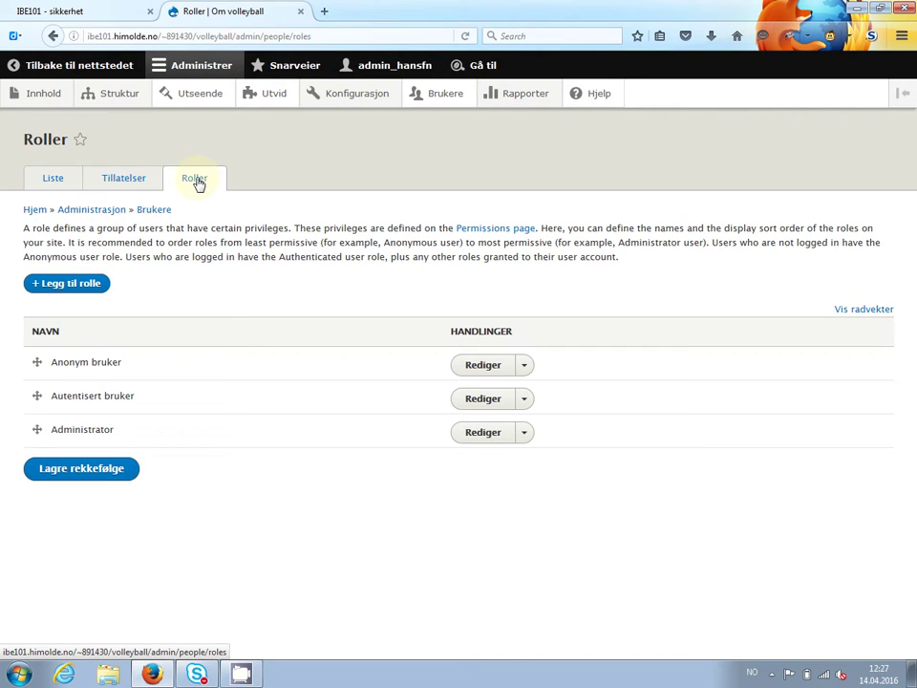
left_click(138, 178)
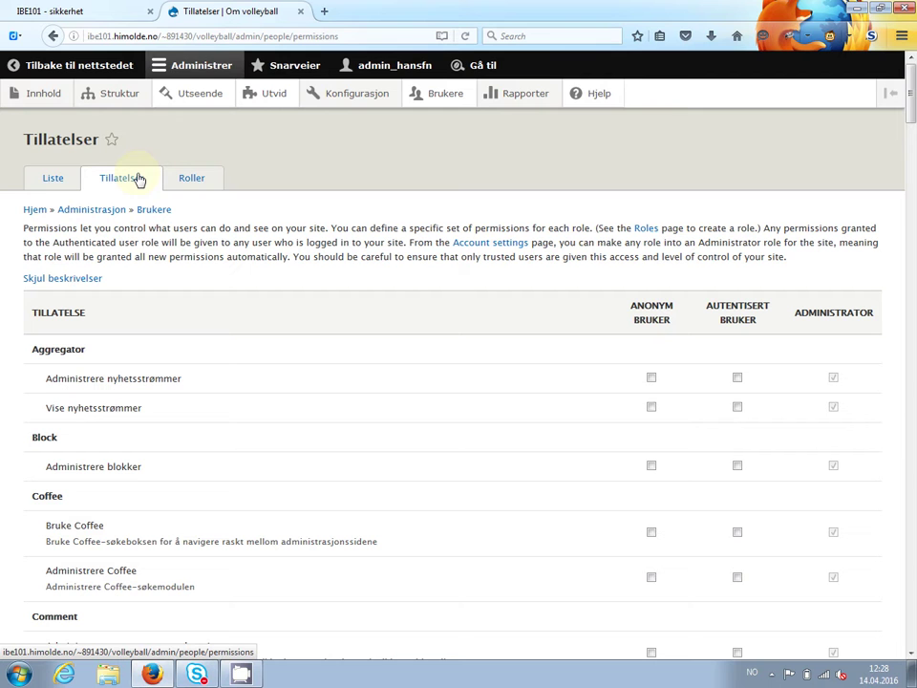
scroll(139, 180, "down", 5)
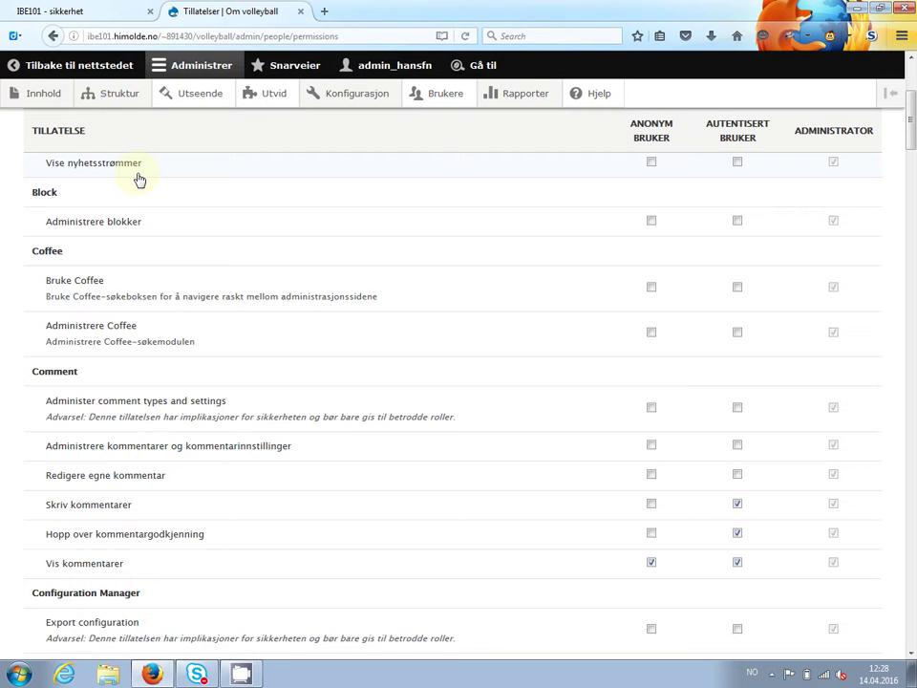
scroll(140, 180, "down", 10)
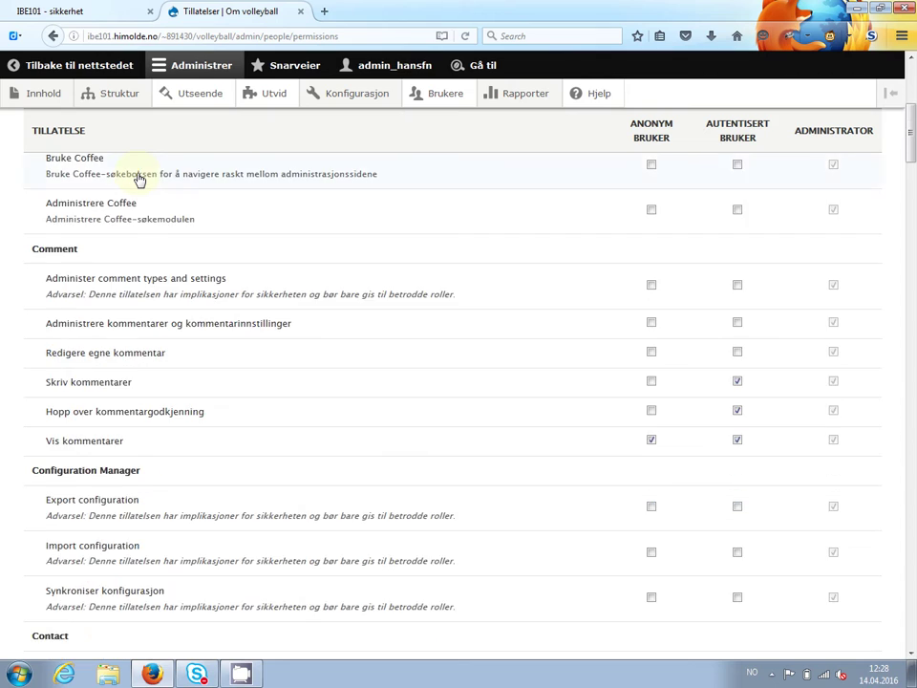
scroll(140, 180, "down", 8)
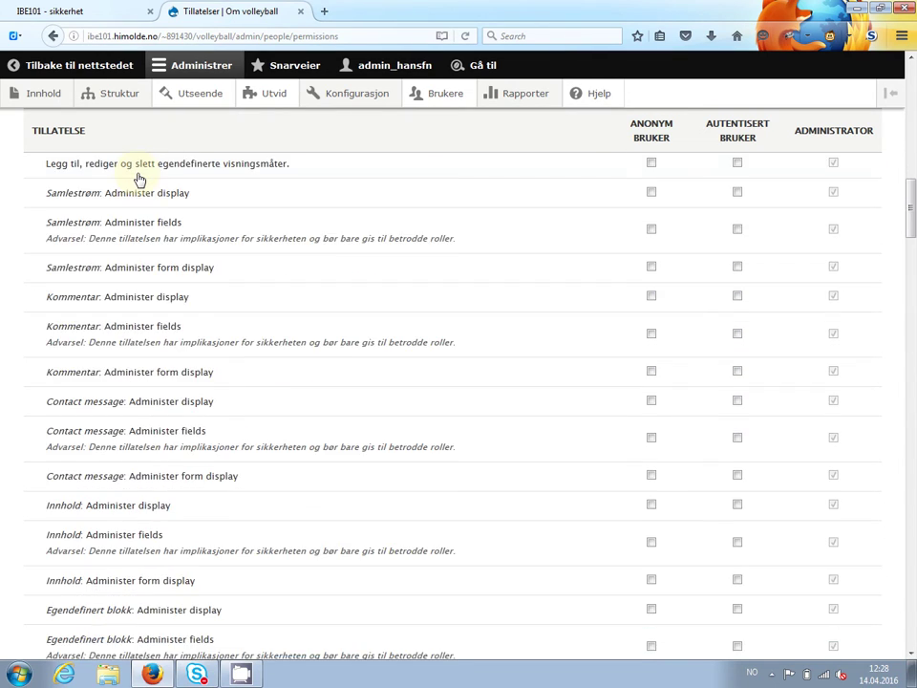
scroll(139, 179, "down", 10)
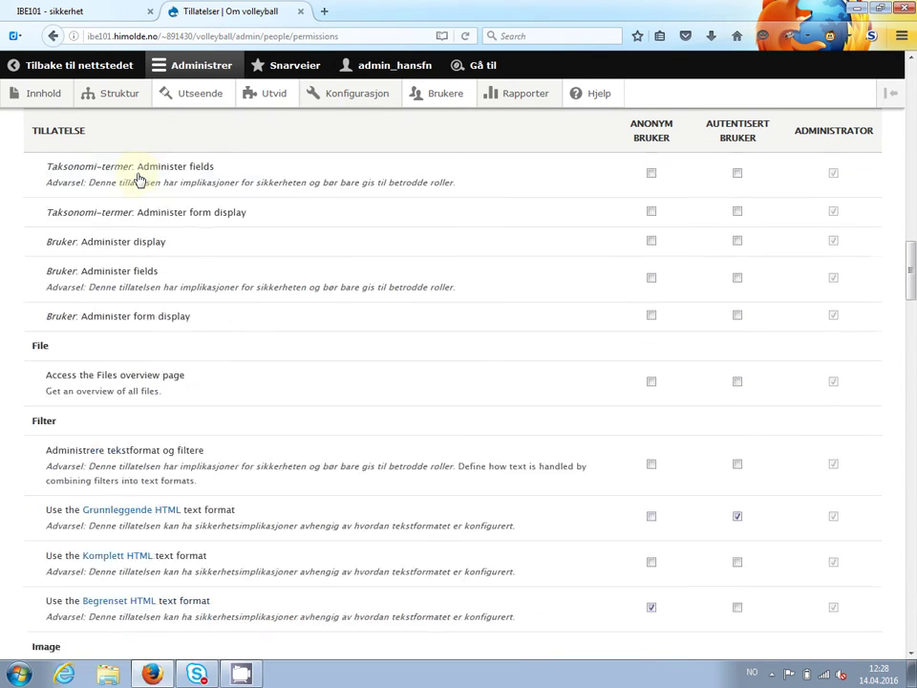
scroll(140, 179, "down", 5)
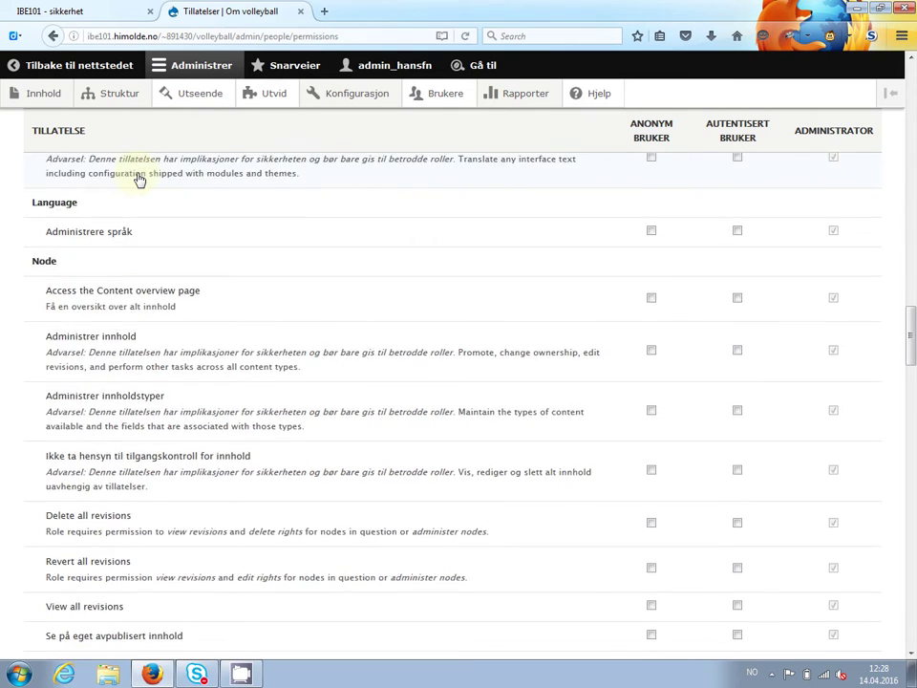
scroll(140, 179, "down", 4)
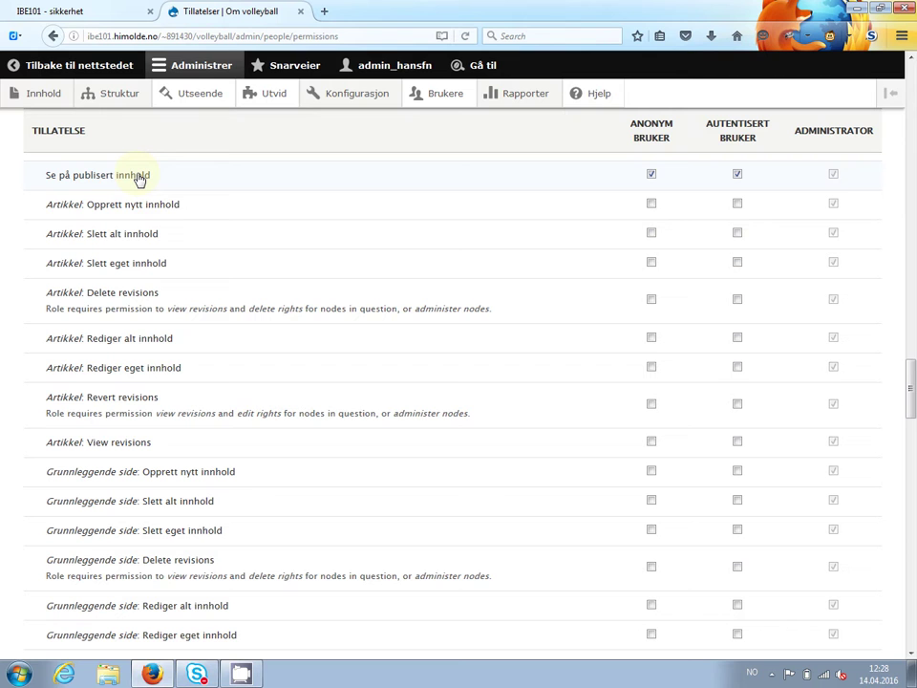
scroll(139, 179, "down", 6)
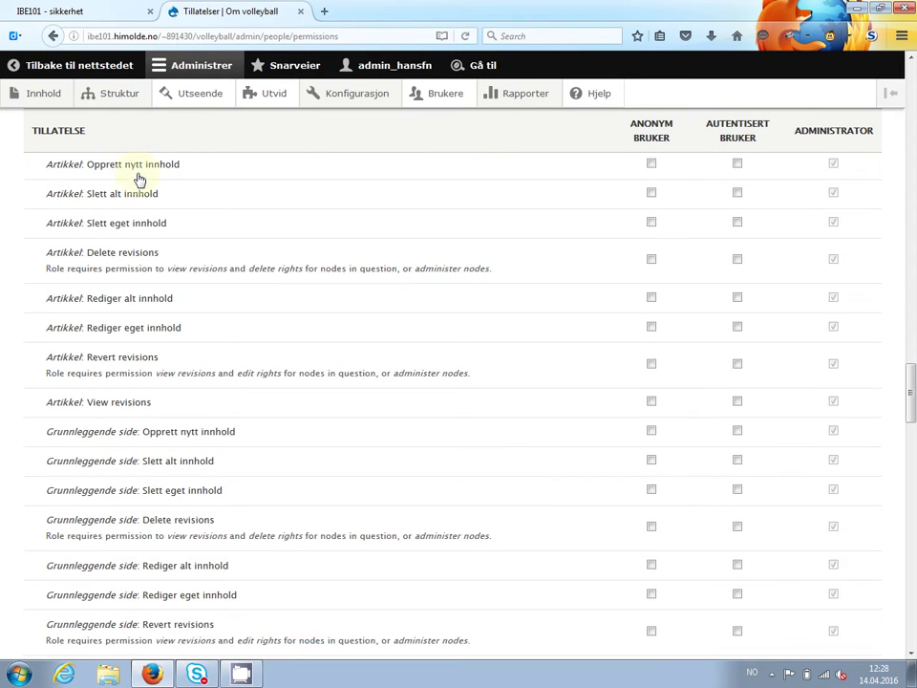
scroll(139, 179, "down", 2)
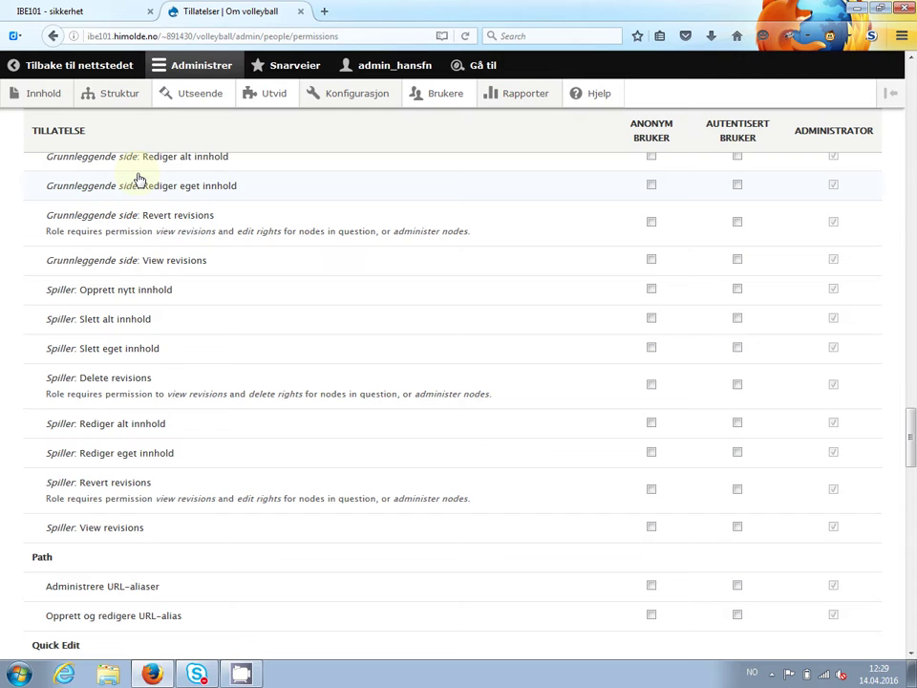
scroll(139, 180, "up", 3)
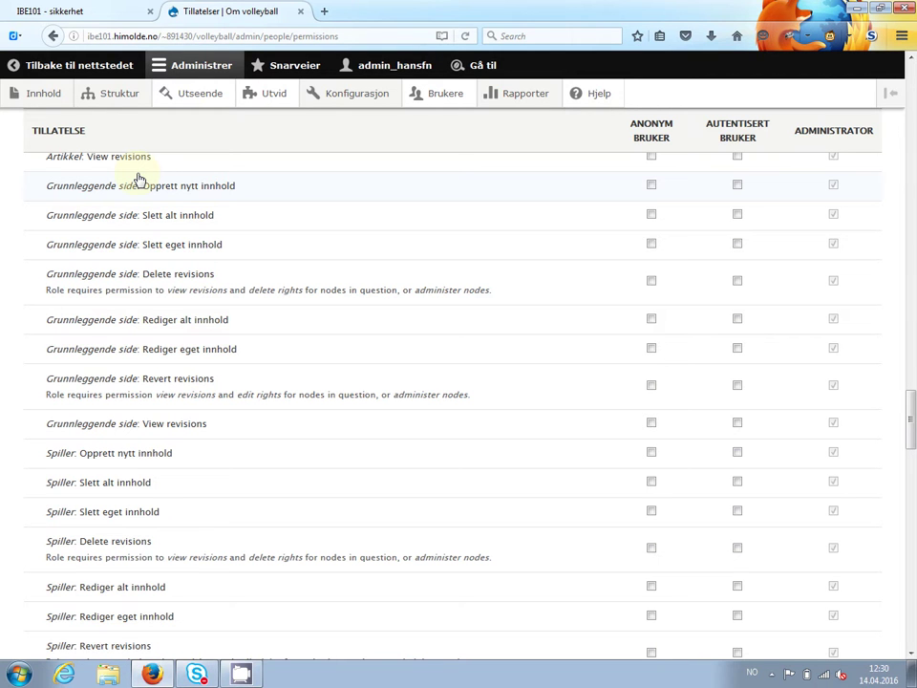
scroll(139, 180, "up", 15)
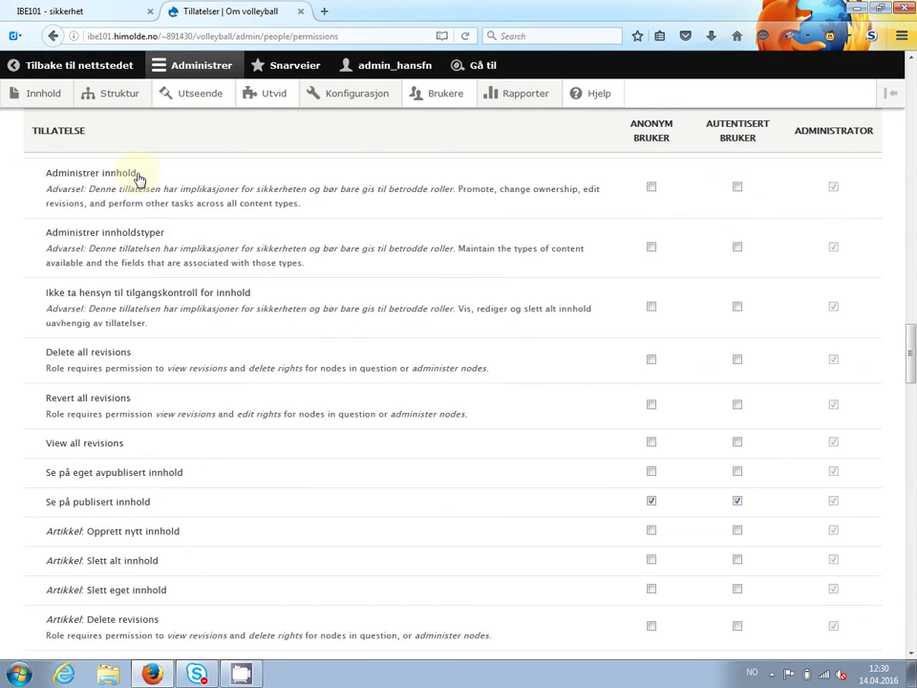
scroll(139, 180, "up", 20)
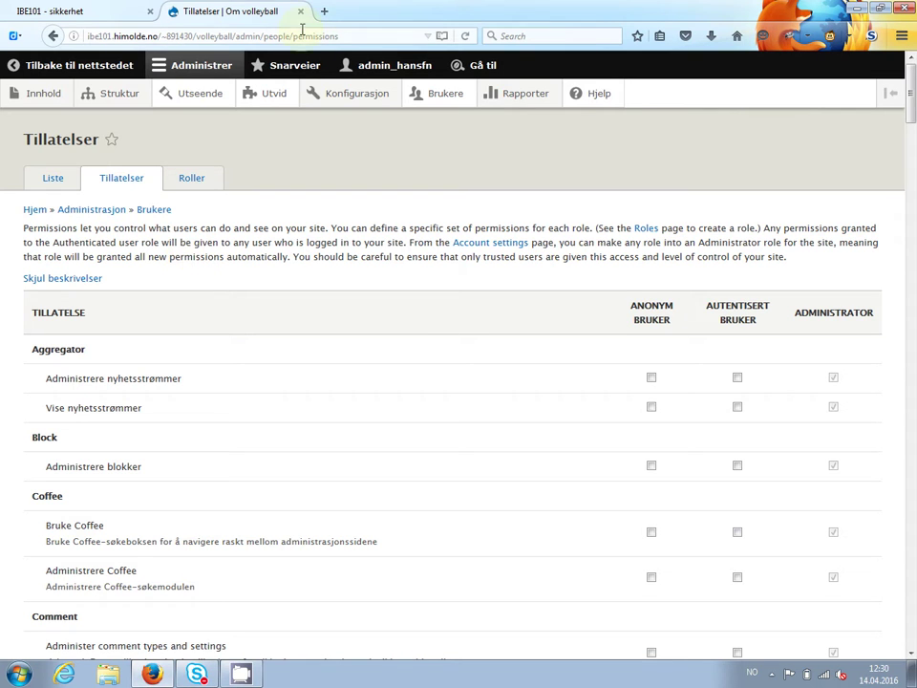
- Try to open the drupal.org project page "pfa" in a new browser tab, and close that tab
left_click(326, 10)
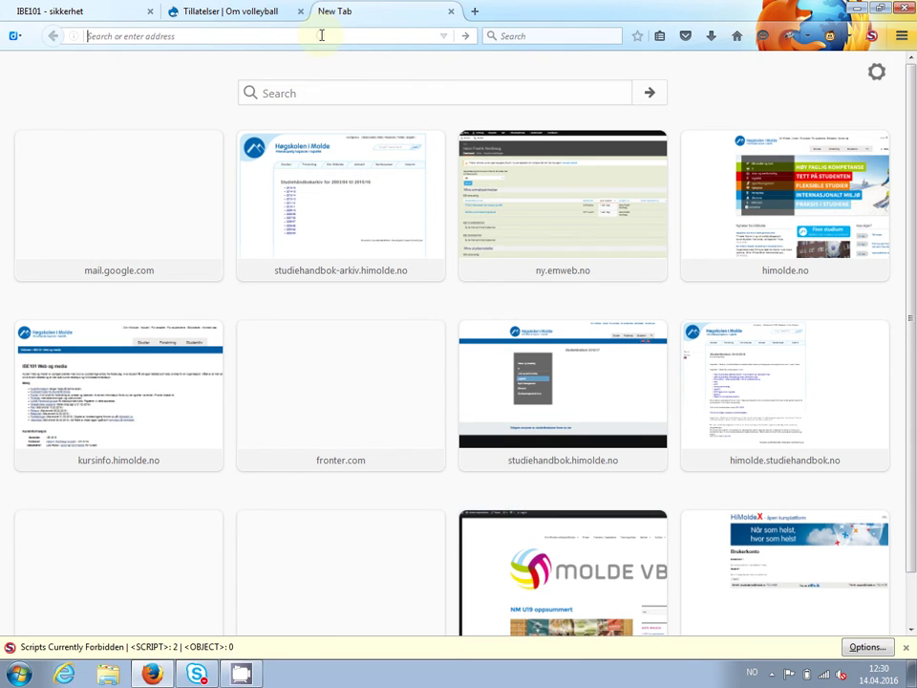
type("dop pf")
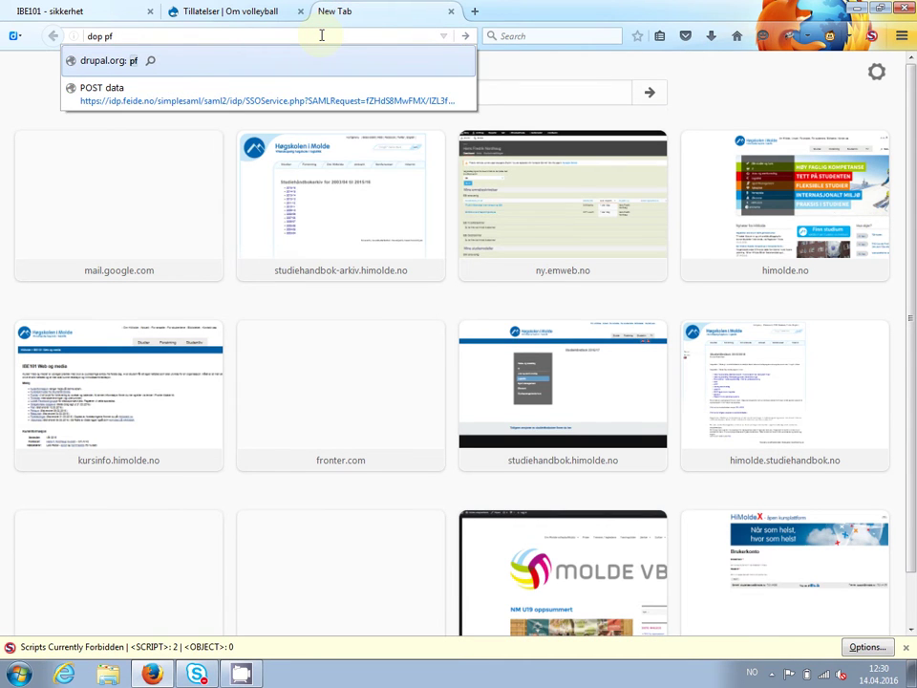
type("a")
key("Return")
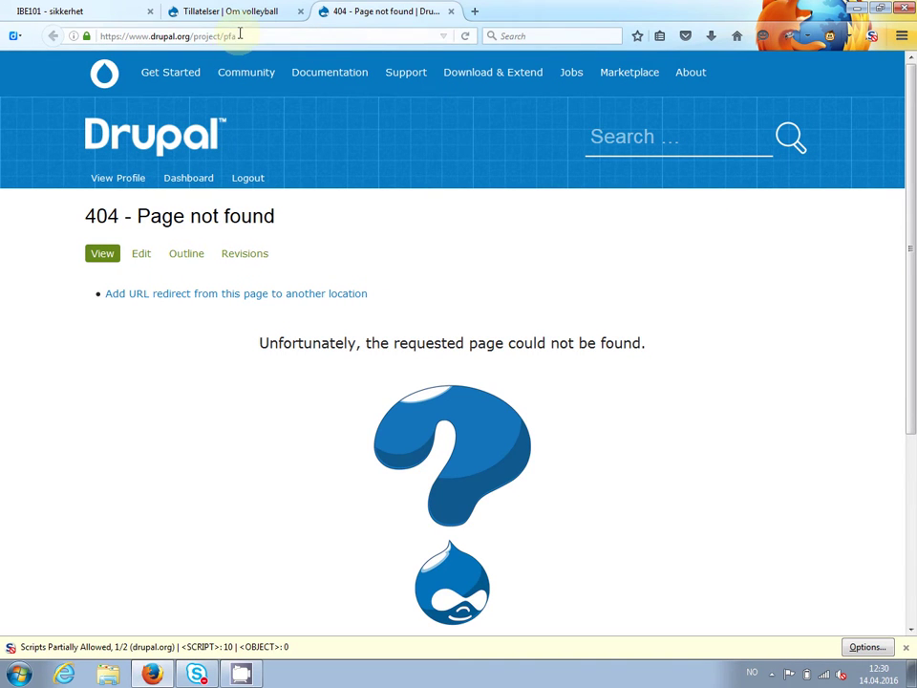
left_click(240, 35)
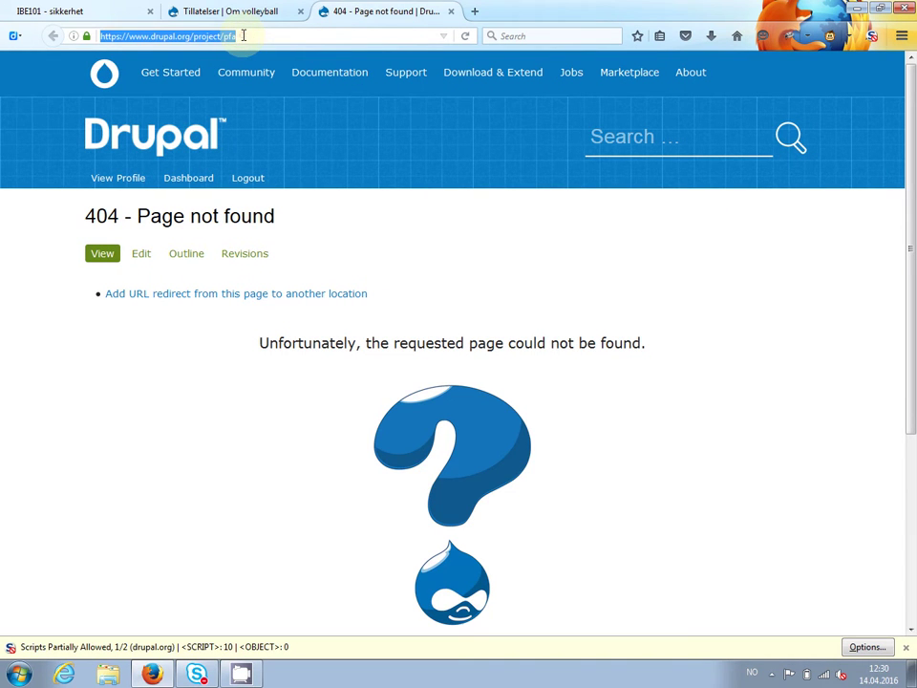
left_click(451, 11)
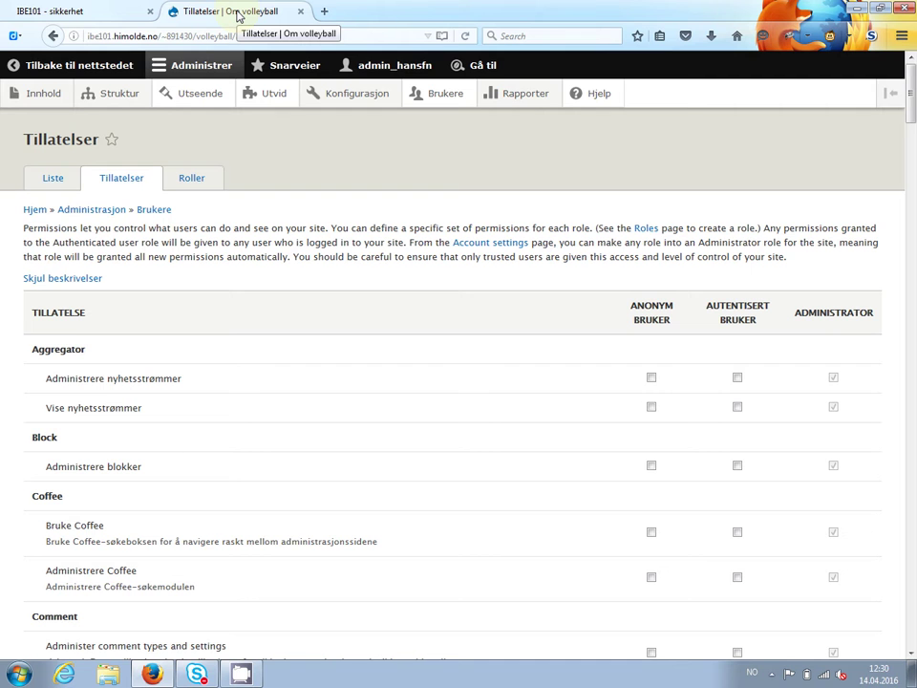
- Return to the IBE101 - sikkerhet lecture slides and show them in full screen
key("ctrl+shift+Tab")
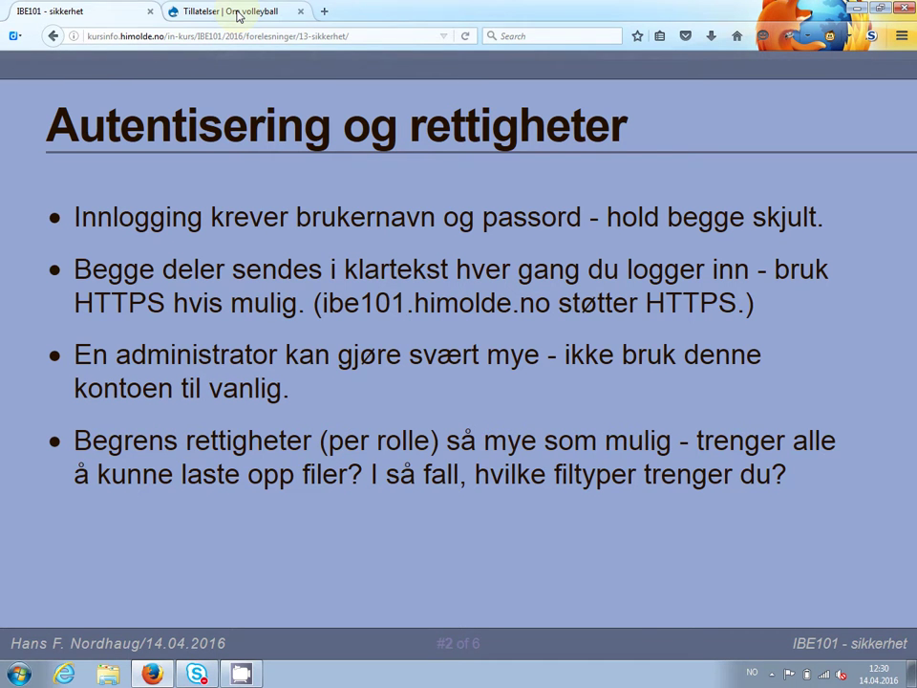
key("F11")
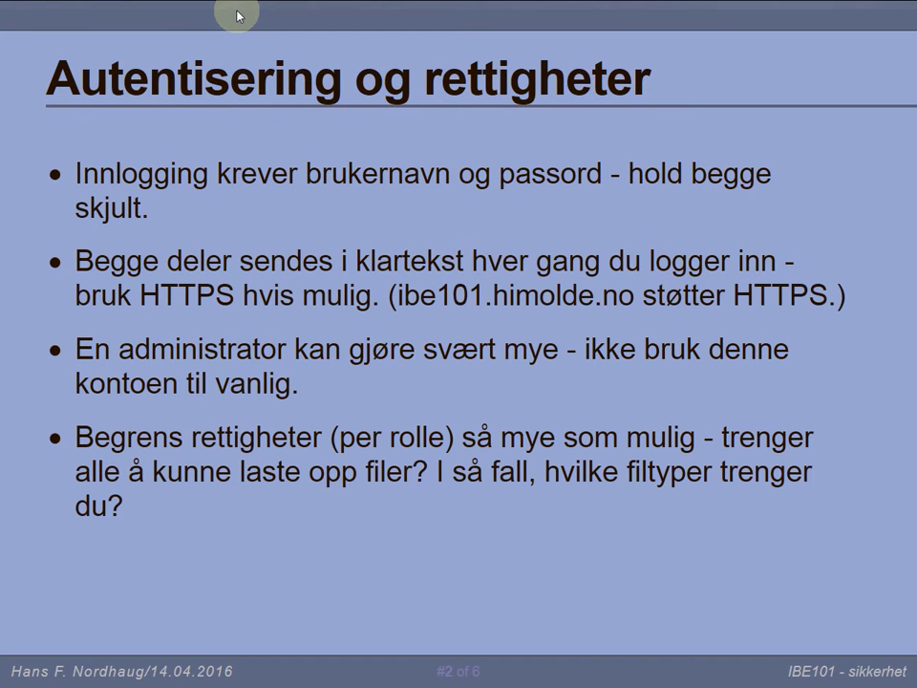
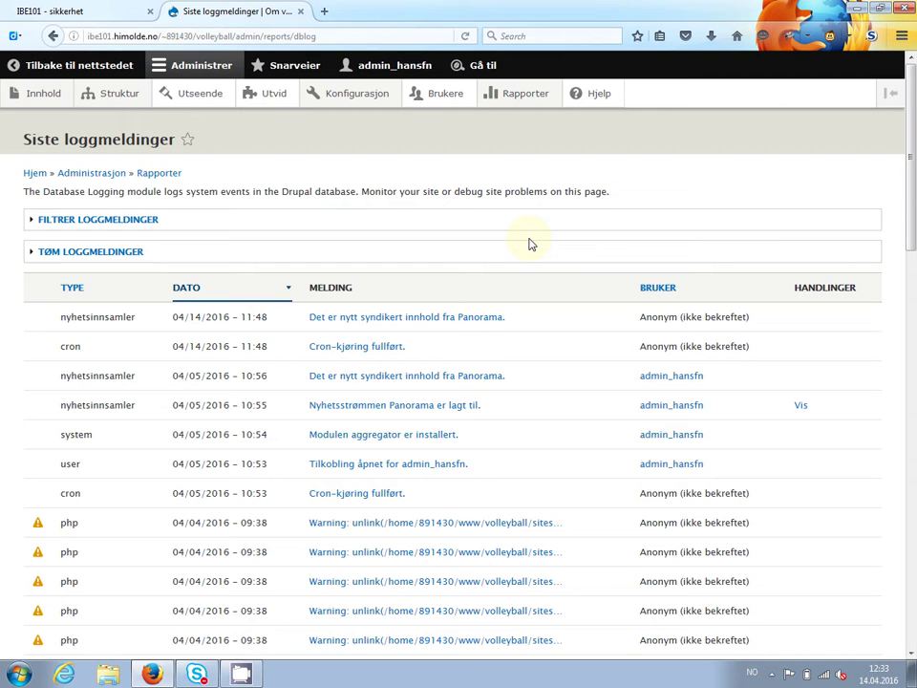
- Review the site's recent log messages and filter them to the type user
scroll(531, 244, "down", 10)
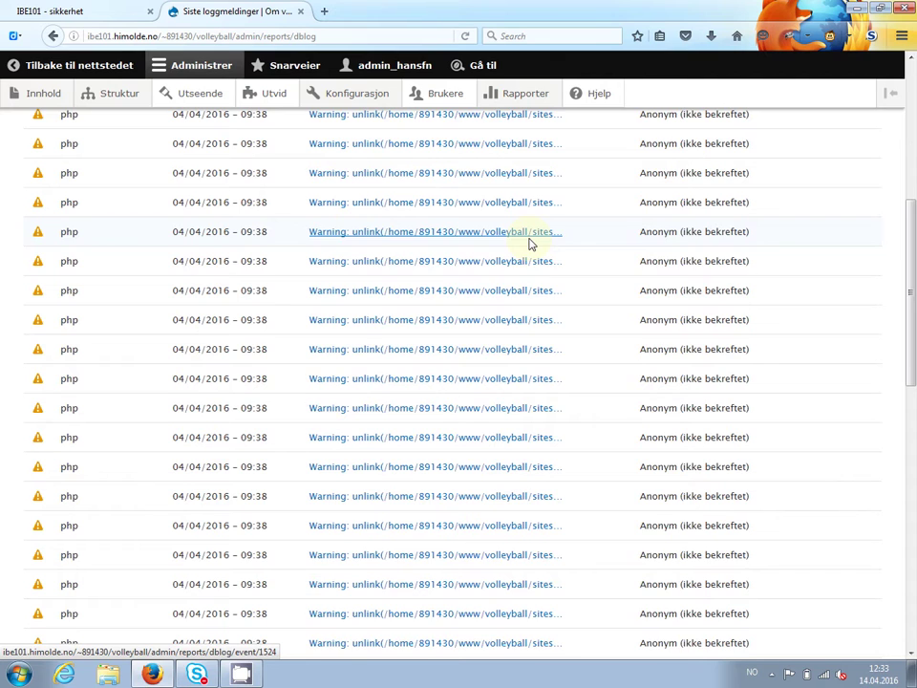
scroll(532, 244, "up", 1)
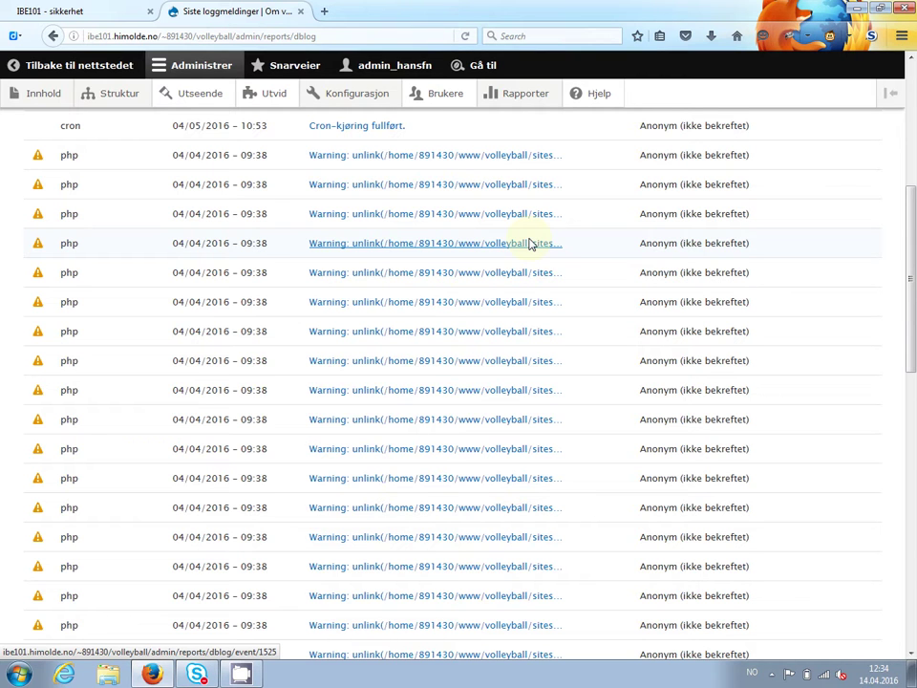
scroll(530, 244, "up", 6)
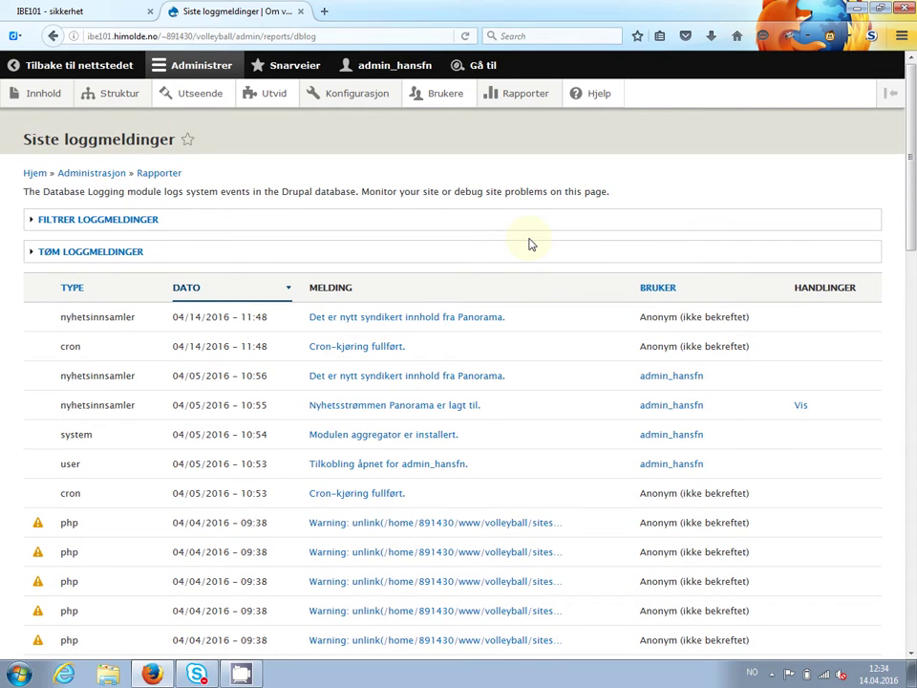
left_click(112, 224)
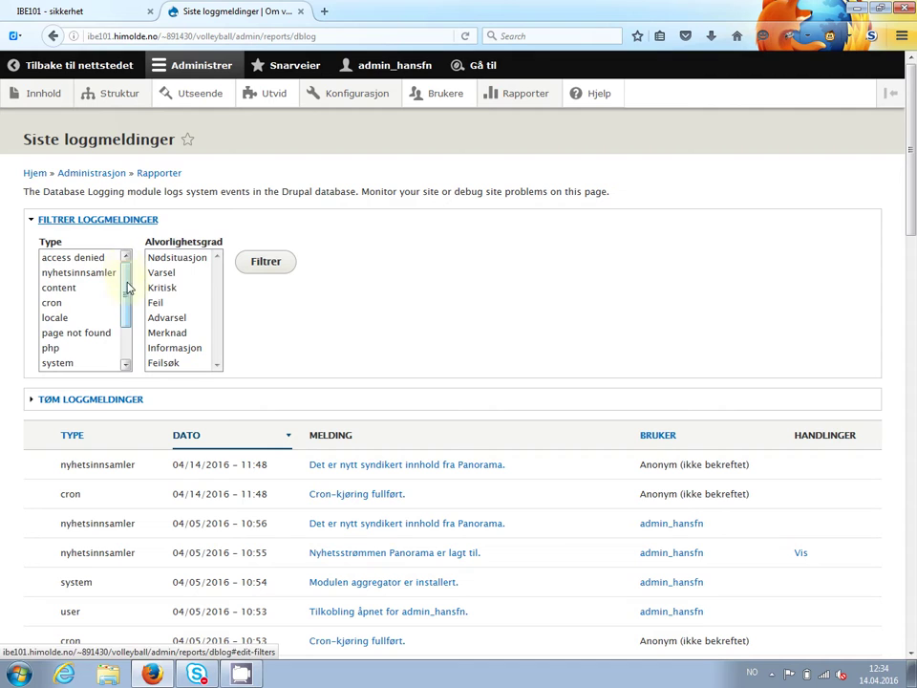
left_click_drag(127, 294, 117, 359)
left_click(71, 349)
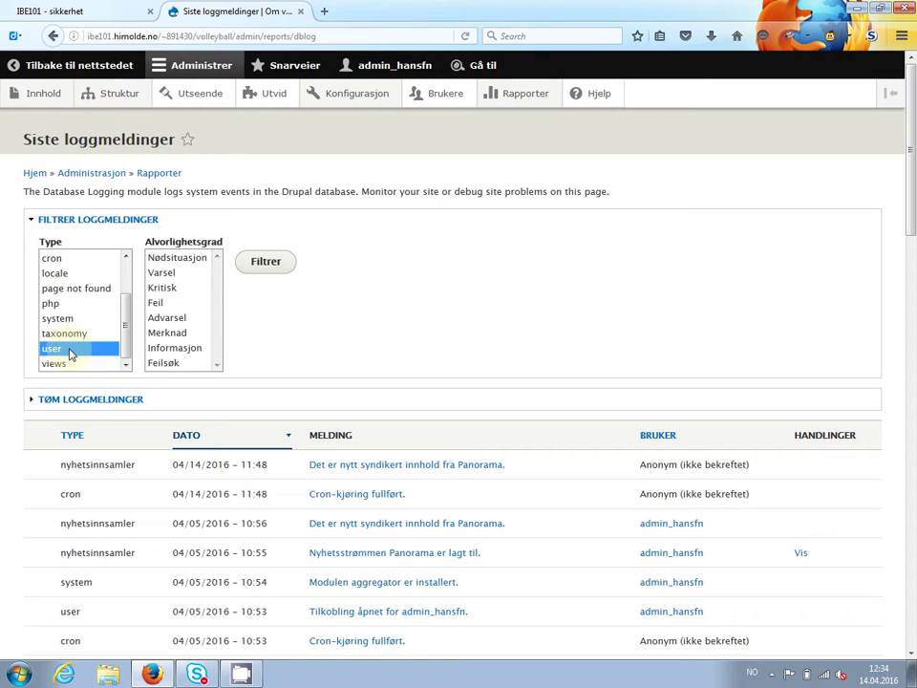
left_click(271, 269)
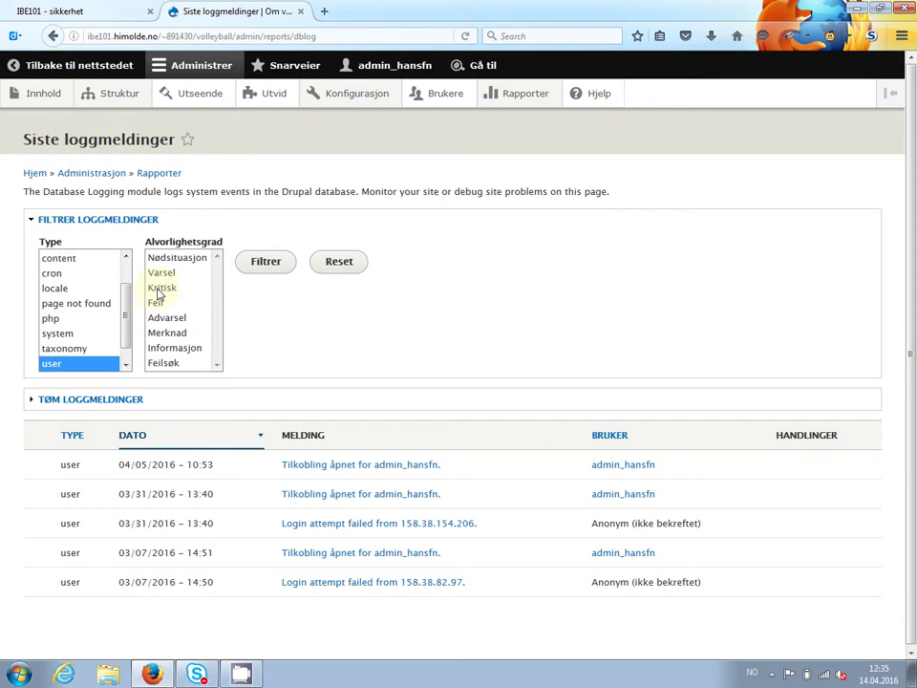
- Change the log message filter to the type content and apply it
left_click(78, 266)
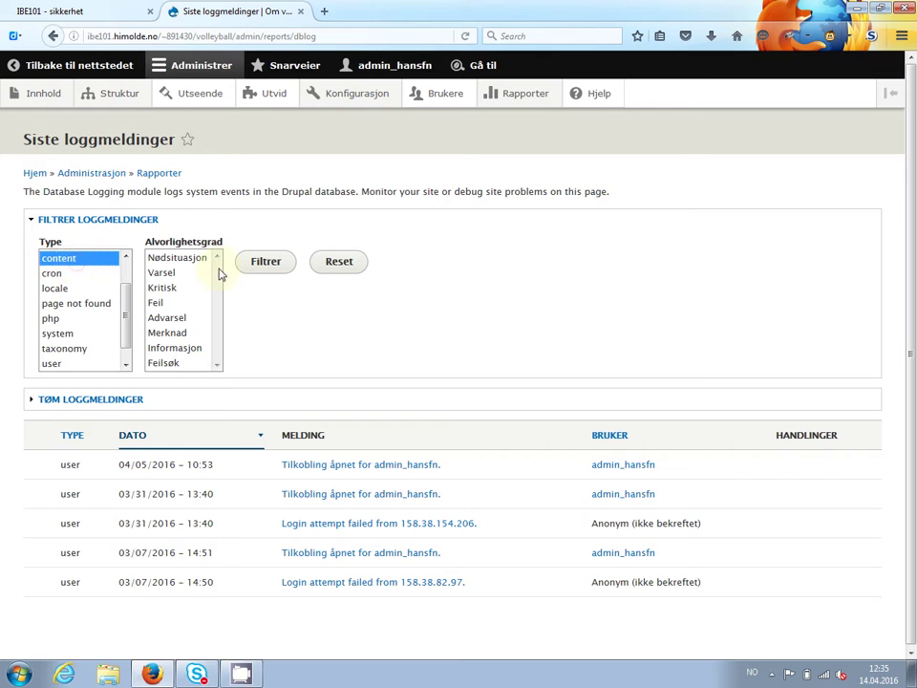
left_click(252, 271)
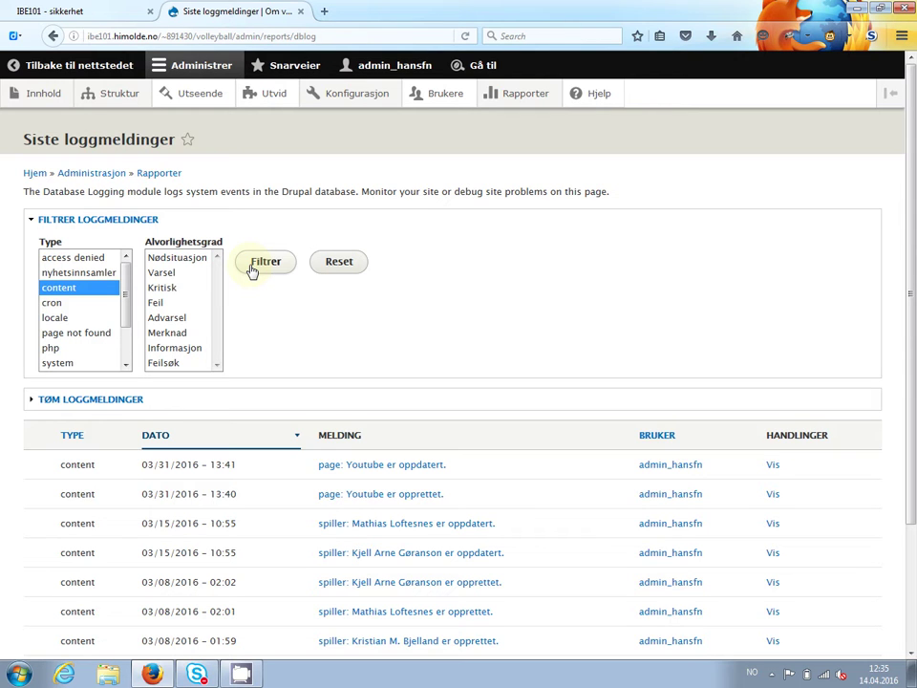
- Open the site's comment administration page, and return to the IBE101 - sikkerhet slides in full screen
mouse_move(42, 95)
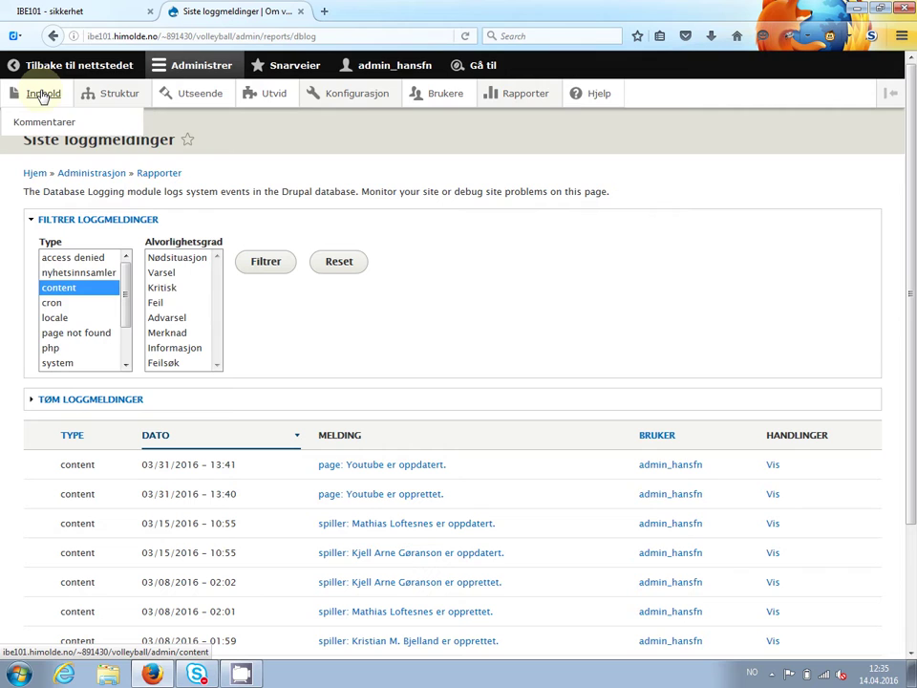
left_click(43, 123)
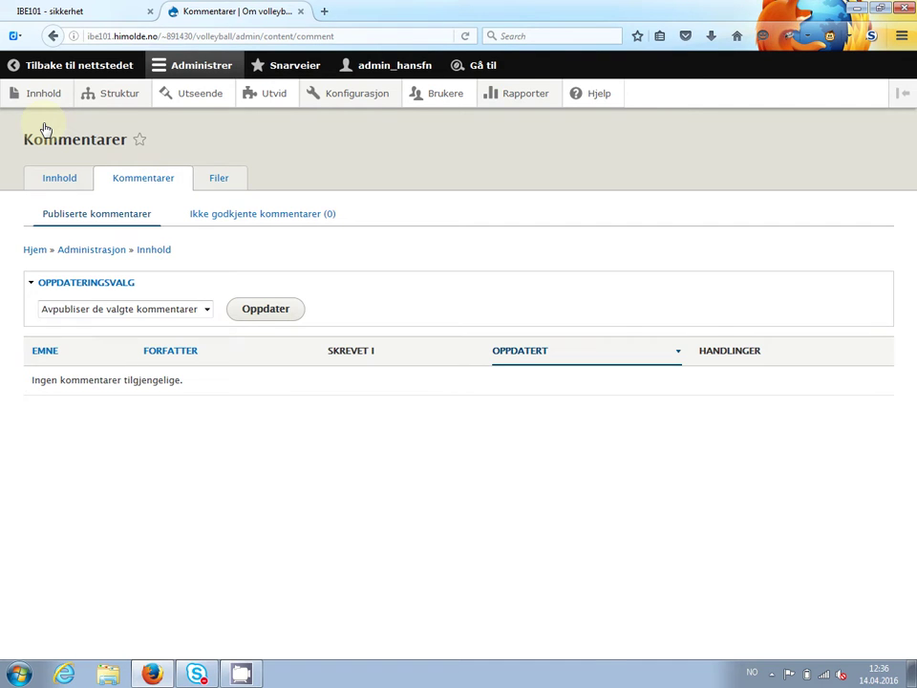
key("ctrl+shift+Tab")
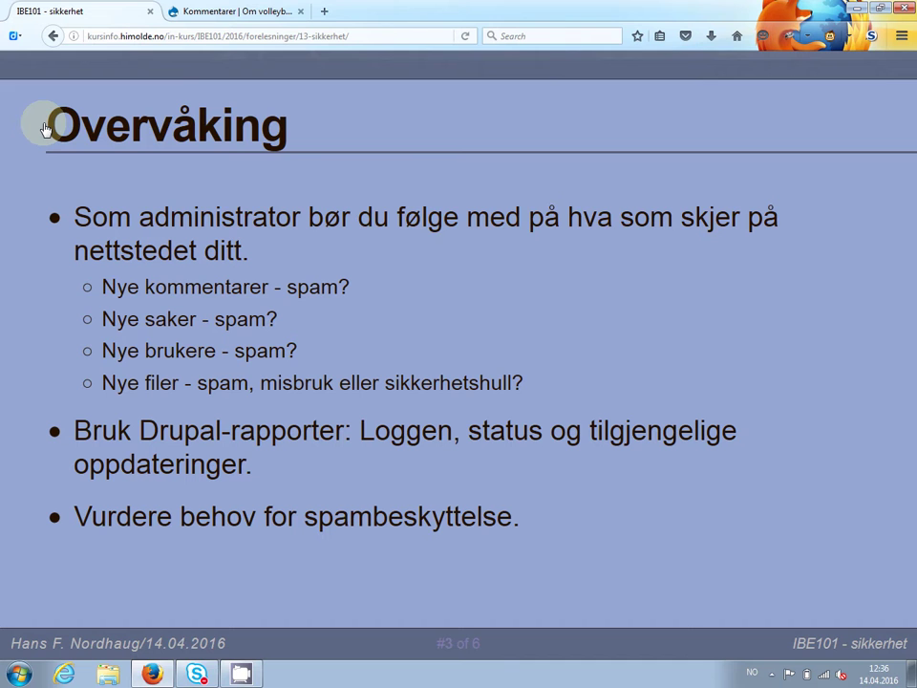
key("F11")
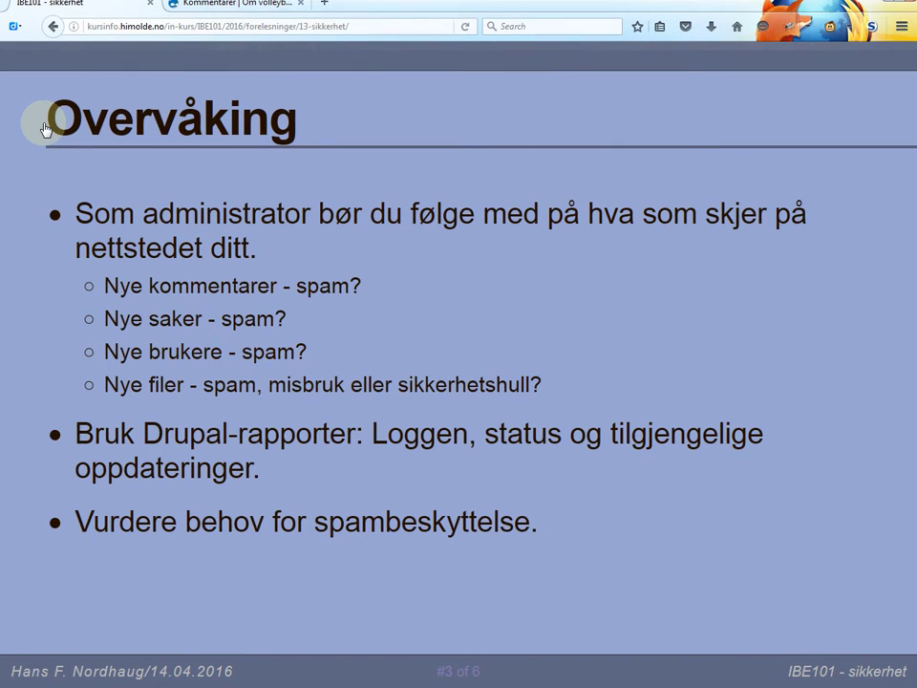